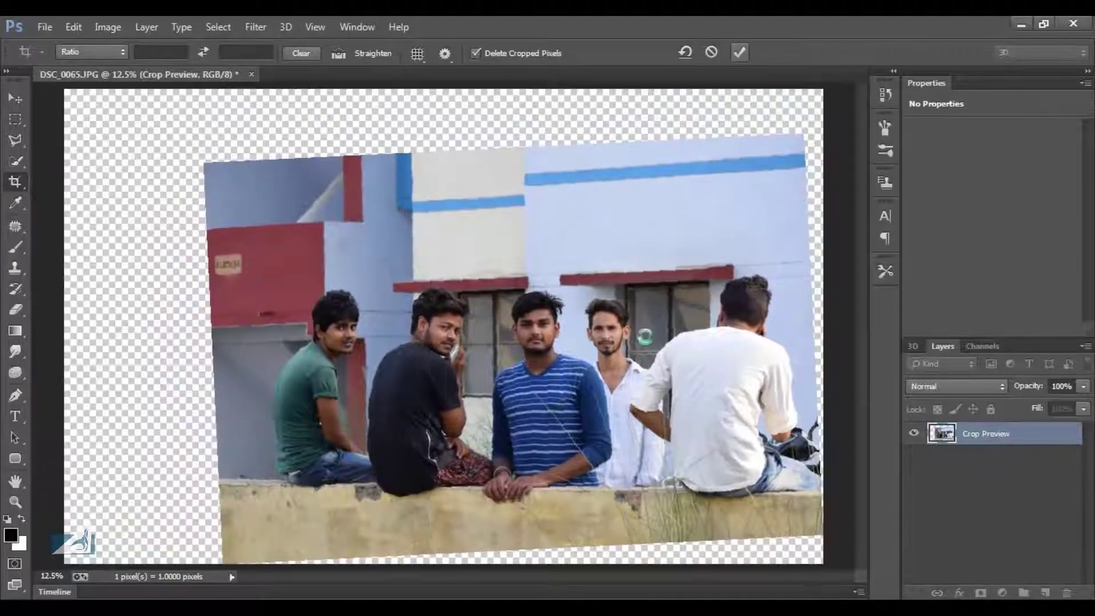
- Commit the straightened crop of DSC_0065.JPG tightly around the five men
click(740, 52)
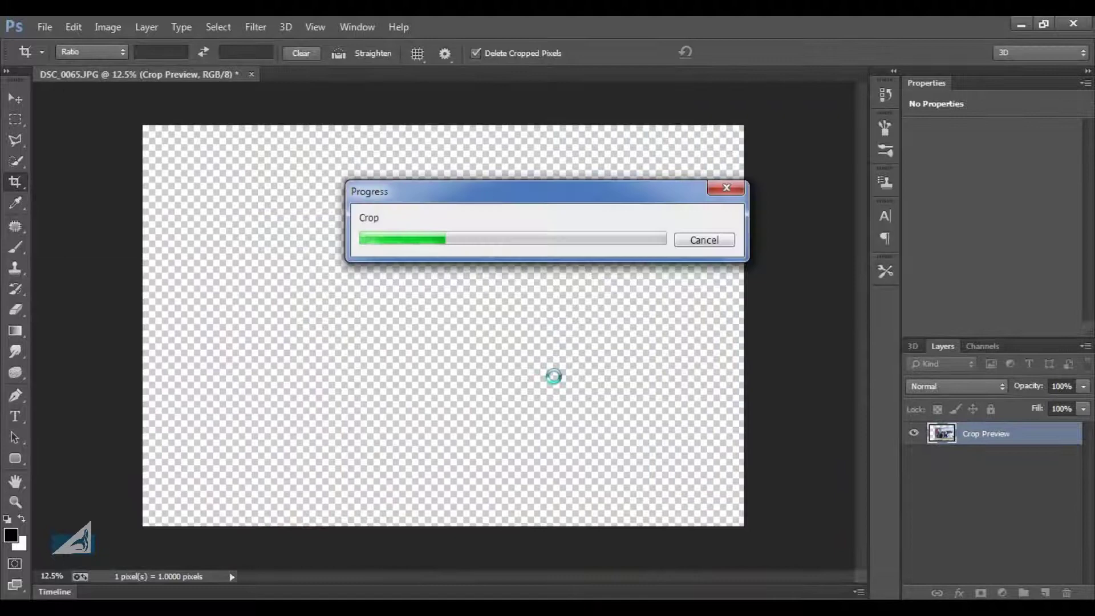
- Open the tile image, rotate Layer 0 with Free Transform, and hide Layer 0 copy
key(ctrl+o)
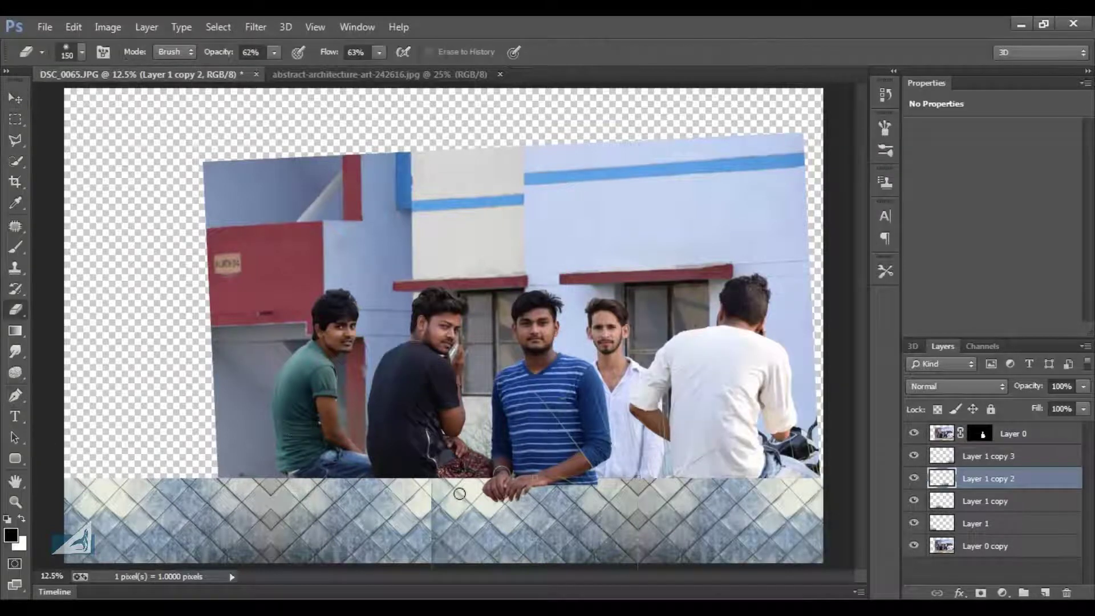
key(v)
click(429, 429)
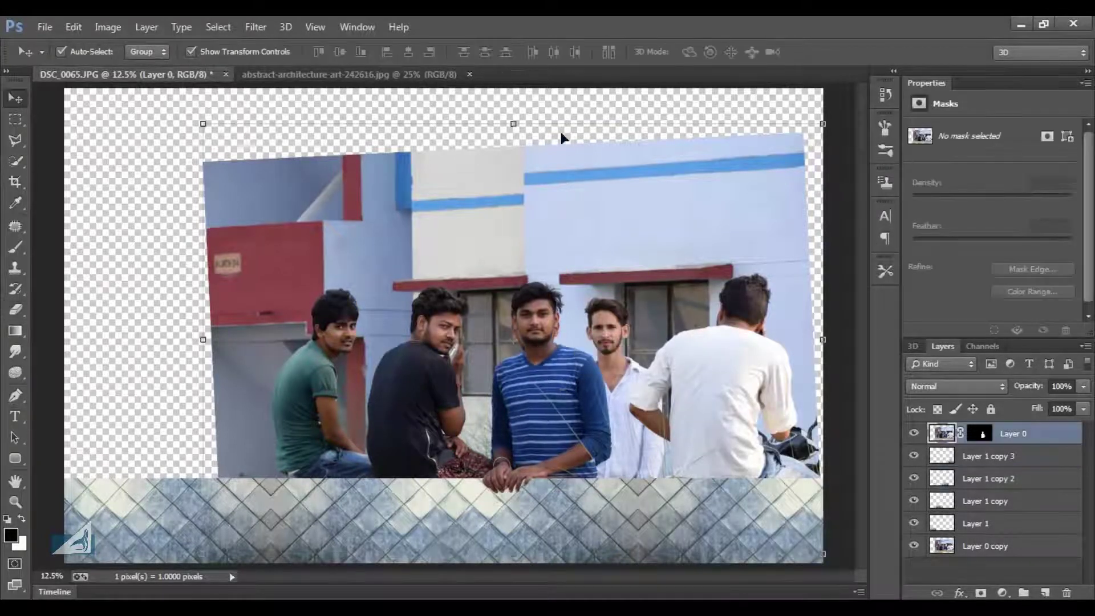
key(ctrl+t)
key(Return)
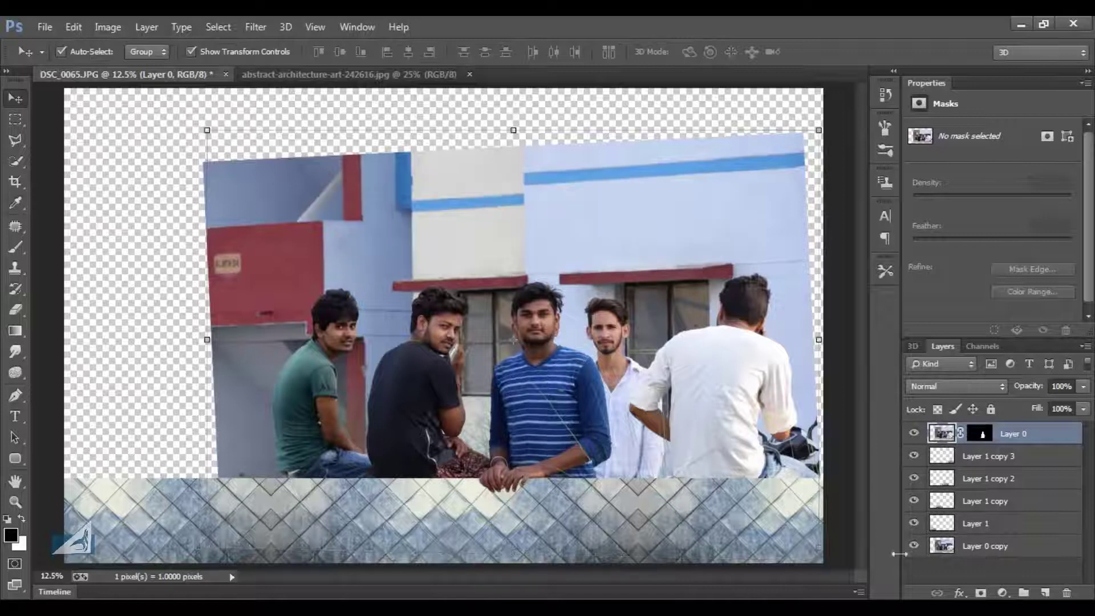
click(913, 545)
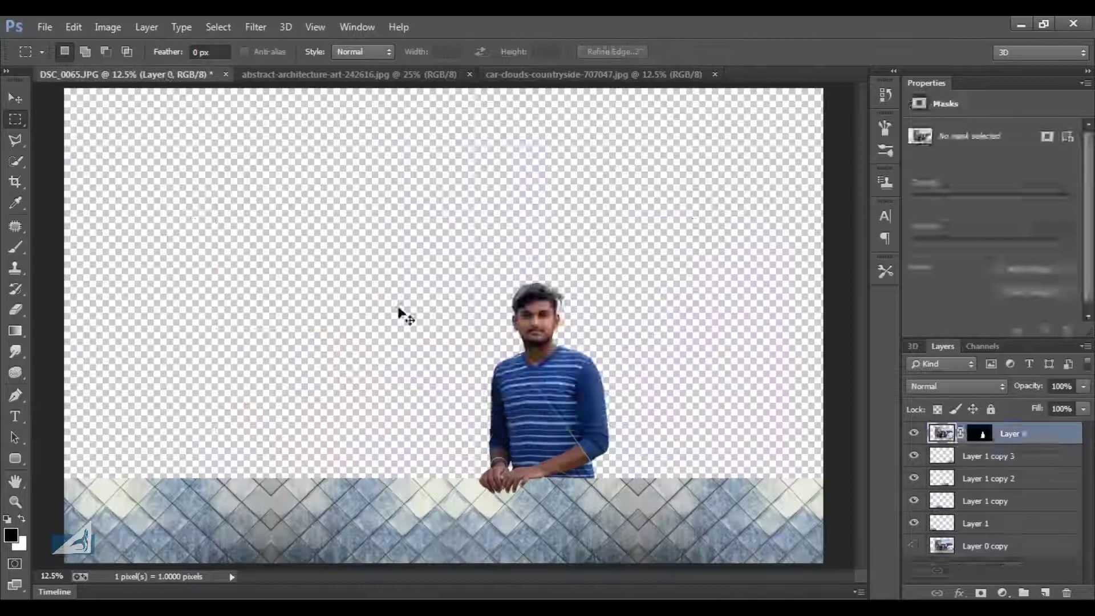
- Paste the sunset sky, stretch it over the upper canvas, and tint it with Curves
key(ctrl+v)
drag(586, 273, 455, 146)
key(ctrl+t)
mouse_move(564, 308)
mouse_down()
mouse_move(819, 453)
mouse_move(836, 476)
mouse_up()
key(Return)
key(ctrl+m)
key(Return)
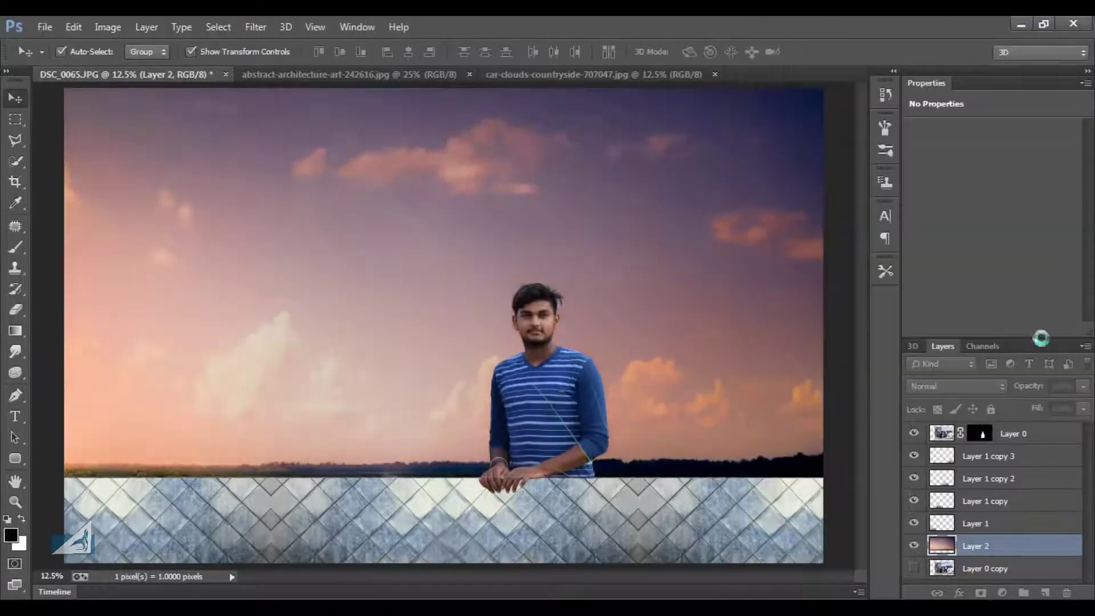
- Merge the three tiled wall layers into a single layer
click(992, 456)
shift+click(992, 483)
shift+click(992, 523)
key(ctrl+e)
- Shift the wall's colours toward purple and magenta with Color Balance
click(108, 27)
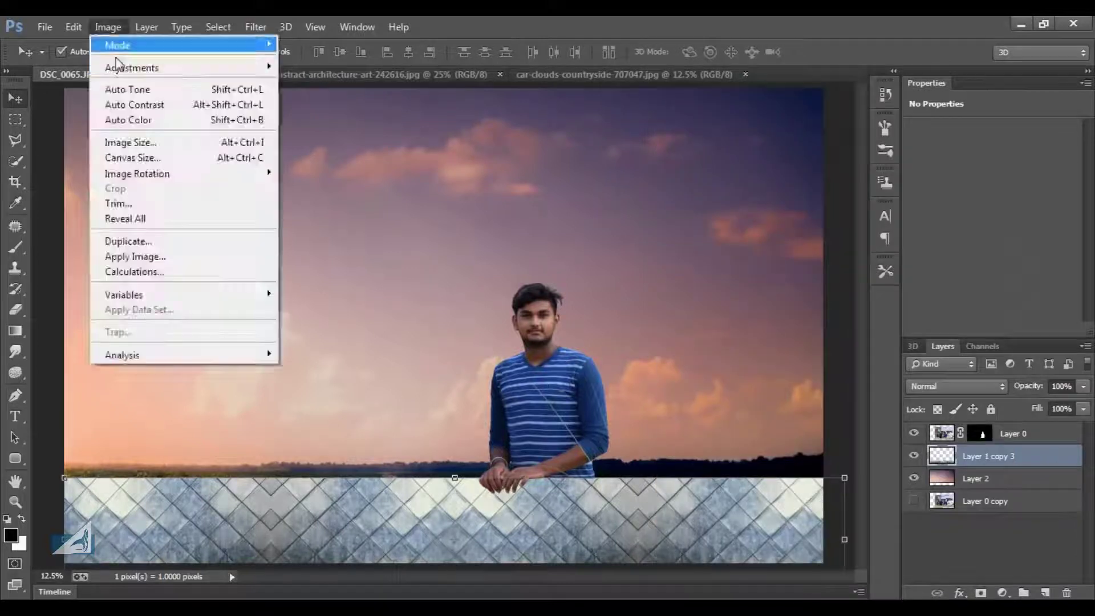
click(319, 151)
drag(796, 200, 751, 200)
drag(778, 180, 756, 180)
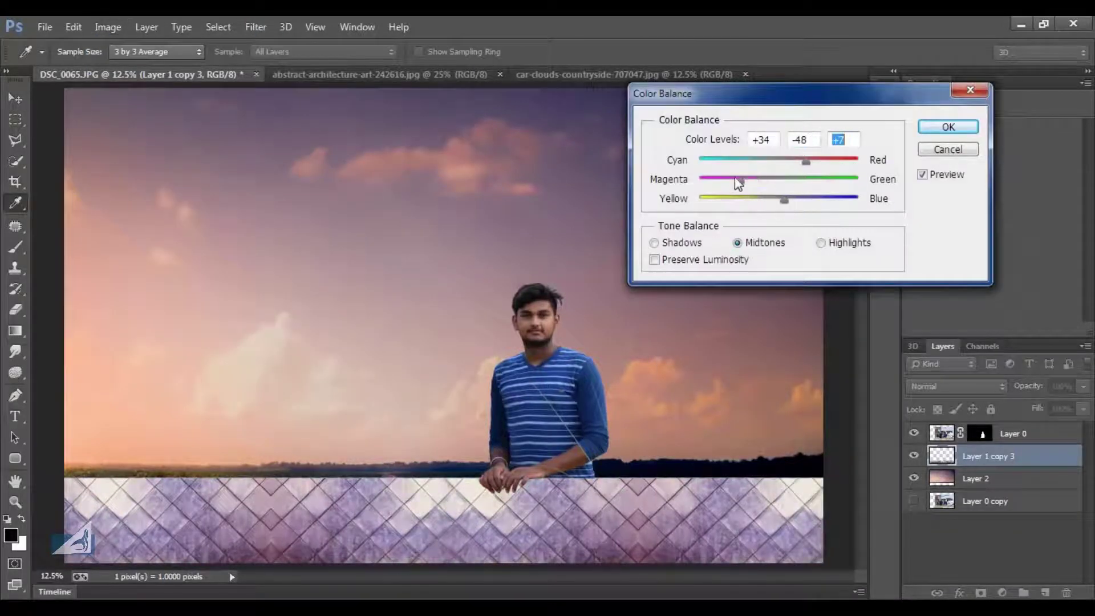
key(Return)
- Apply Layer 0's mask and adjust a colour range with Selective Color
click(1009, 433)
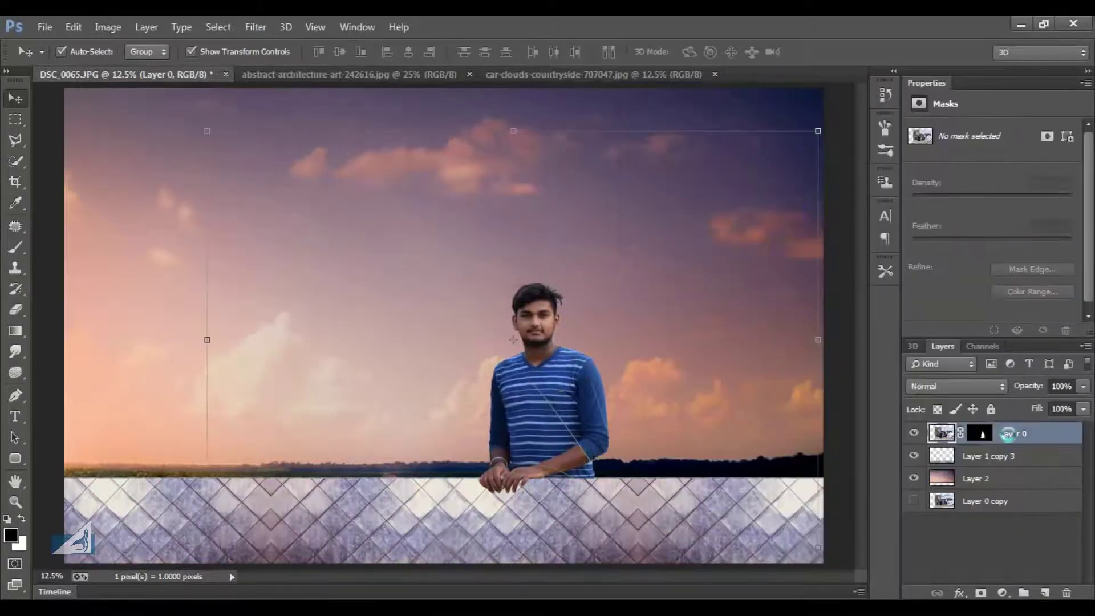
right_click(1009, 434)
click(703, 252)
click(108, 27)
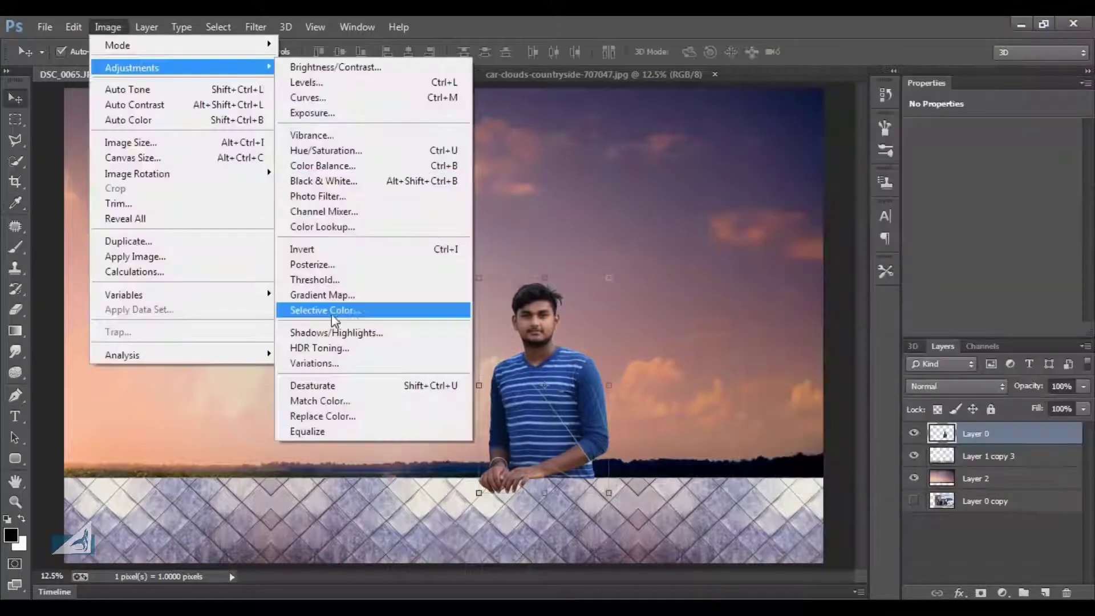
click(330, 314)
key(alt+2)
click(892, 86)
click(876, 235)
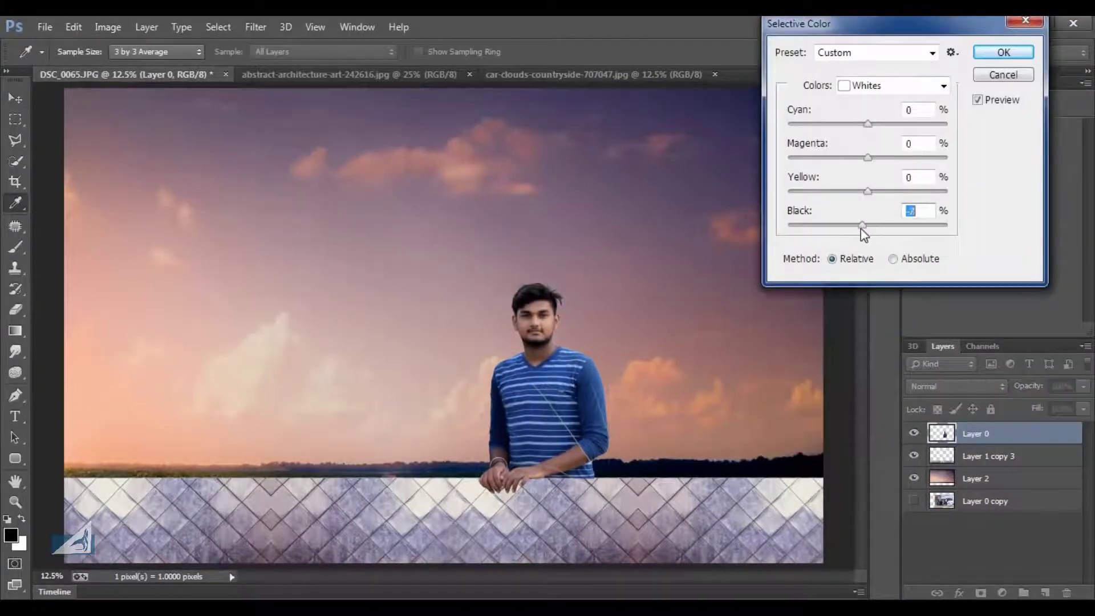
key(Return)
- Add a reversed, enlarged radial Gradient Fill layer that darkens the edges
click(1001, 593)
click(964, 254)
click(834, 105)
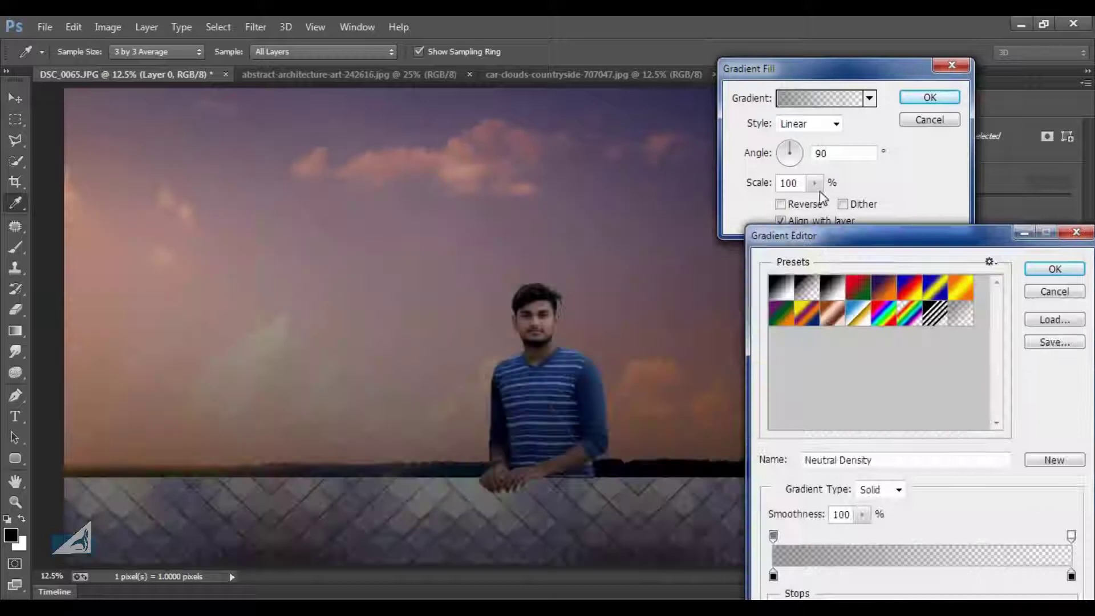
click(1051, 268)
click(779, 203)
click(808, 123)
click(798, 137)
drag(814, 183, 821, 206)
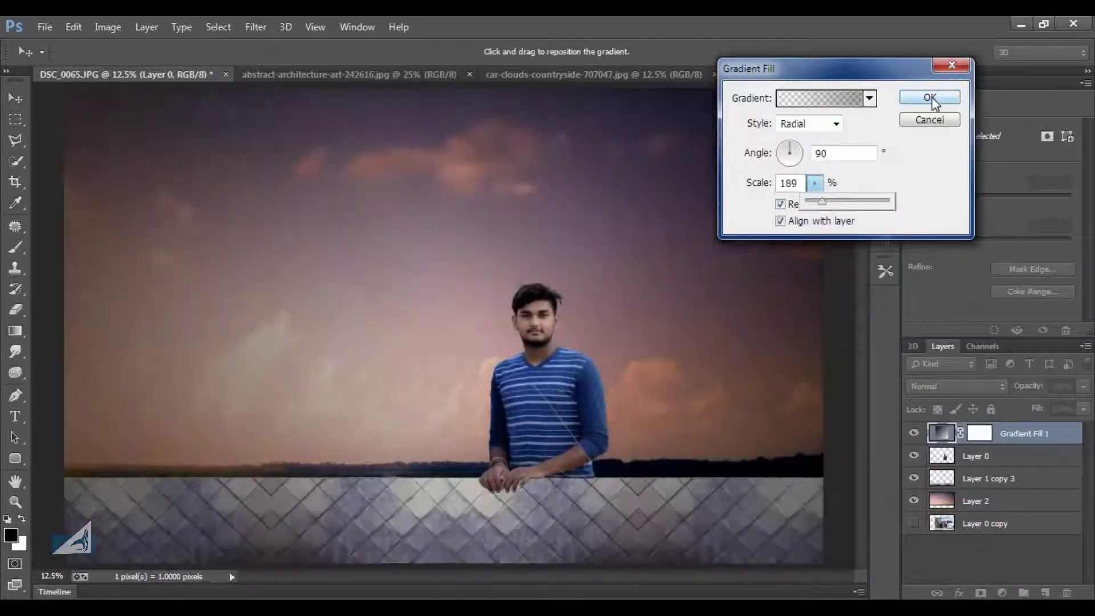
click(929, 97)
- Paint a black shadow stroke across the wall on a new layer, undoing a misplaced stroke
click(986, 478)
click(1045, 593)
key(b)
mouse_move(256, 505)
mouse_down()
mouse_move(468, 508)
mouse_move(661, 552)
mouse_up()
key(ctrl+z)
- Fade the Layer 3 shadow stroke to 31% opacity
click(1082, 386)
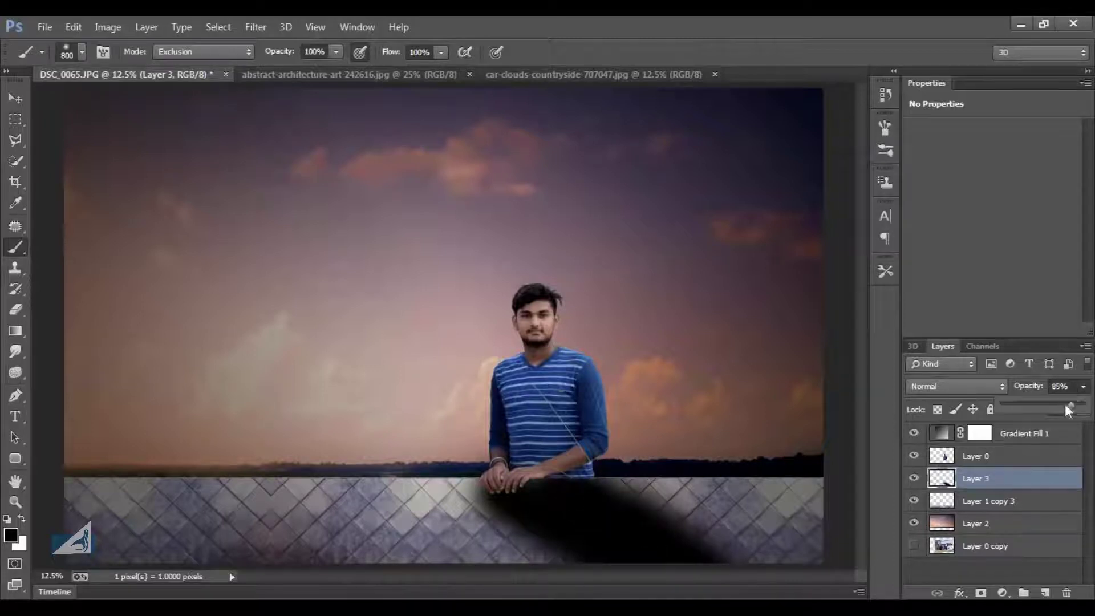
drag(1079, 403, 1030, 405)
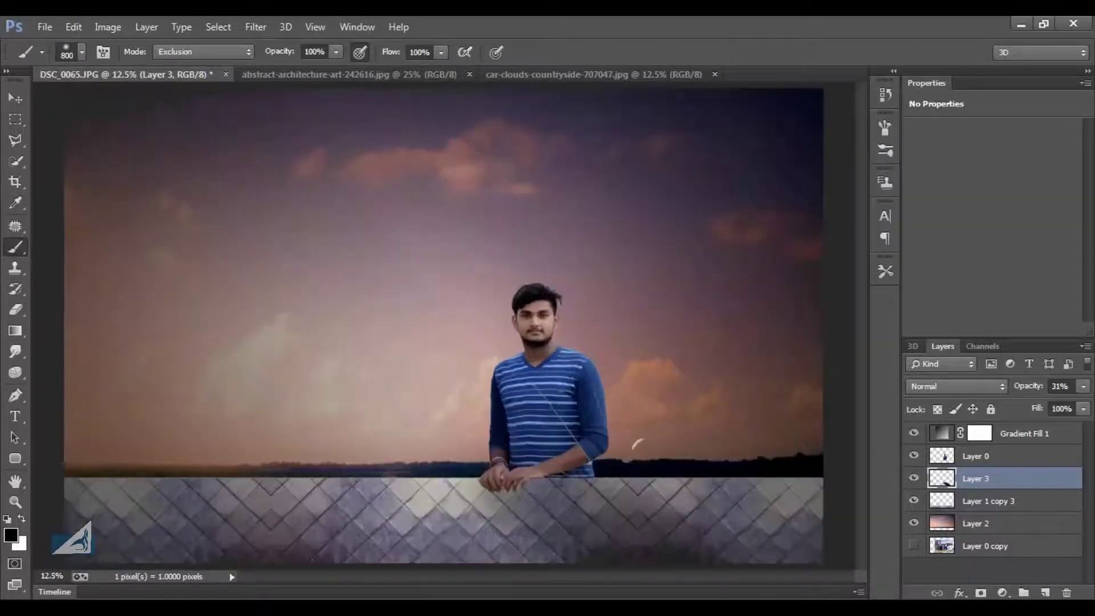
click(1020, 433)
- Stamp the visible composite onto new Layer 4 and open the Camera Raw filter
click(1045, 593)
click(107, 26)
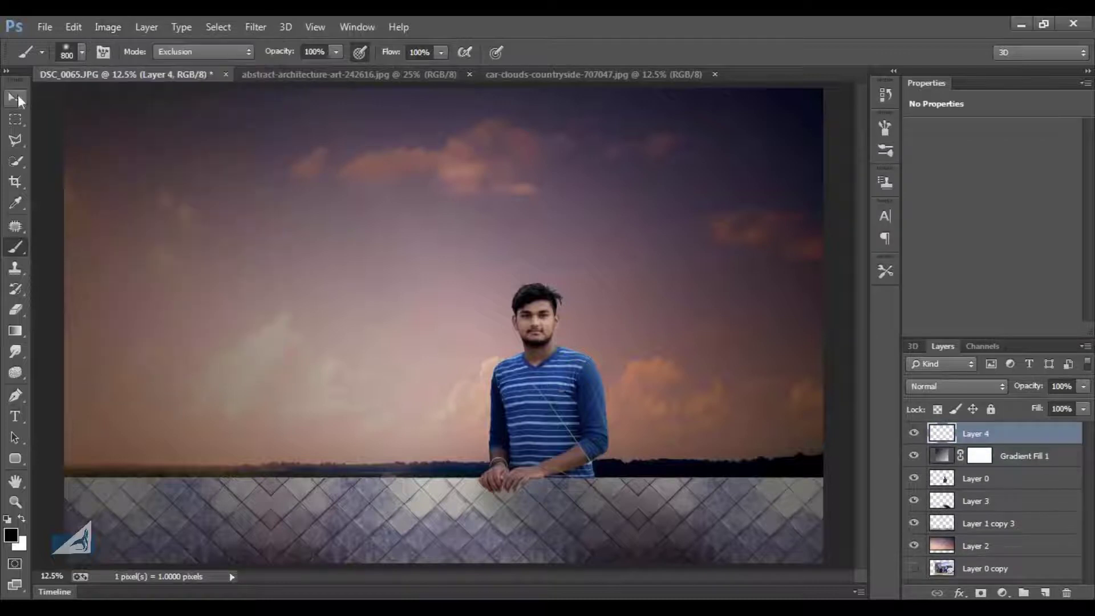
key(ctrl+alt+shift+e)
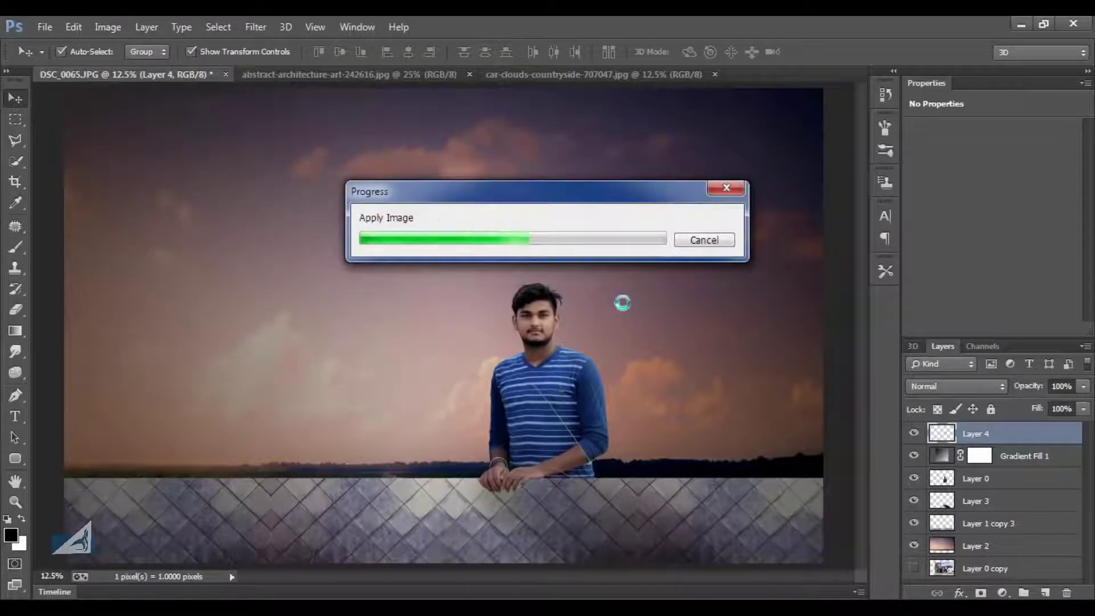
click(255, 27)
click(285, 107)
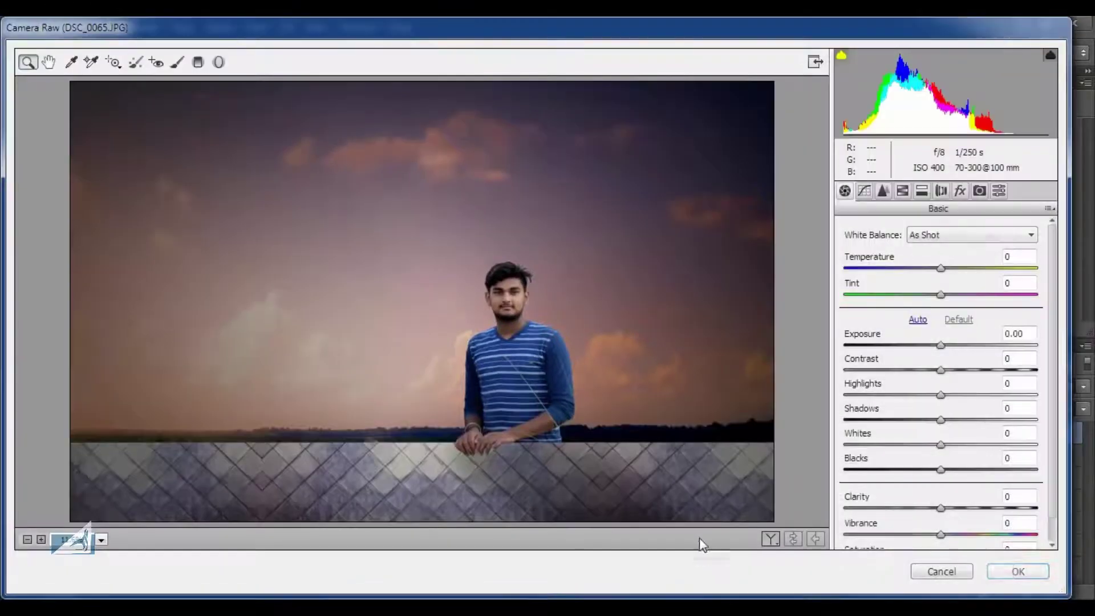
- Adjust basic tones: lower clarity and whites/blacks, lift shadows and highlights, add vibrance
drag(941, 508, 918, 507)
drag(941, 469, 927, 470)
mouse_move(940, 445)
mouse_down()
mouse_move(906, 445)
mouse_move(974, 420)
mouse_move(954, 395)
mouse_up()
drag(941, 370, 950, 370)
drag(941, 535, 951, 534)
drag(918, 507, 946, 508)
- Raise HSL luminance for the reds, oranges, yellows, greens, aquas, purples and magentas
click(902, 190)
drag(946, 331, 954, 331)
drag(945, 305, 962, 305)
drag(946, 358, 958, 358)
drag(945, 384, 960, 383)
drag(945, 411, 961, 410)
drag(946, 463, 952, 463)
drag(945, 491, 957, 490)
- Boost blue, purple, magenta and yellow saturation and shift the aqua, yellow and green hues
click(889, 253)
drag(945, 464, 960, 463)
drag(945, 437, 959, 437)
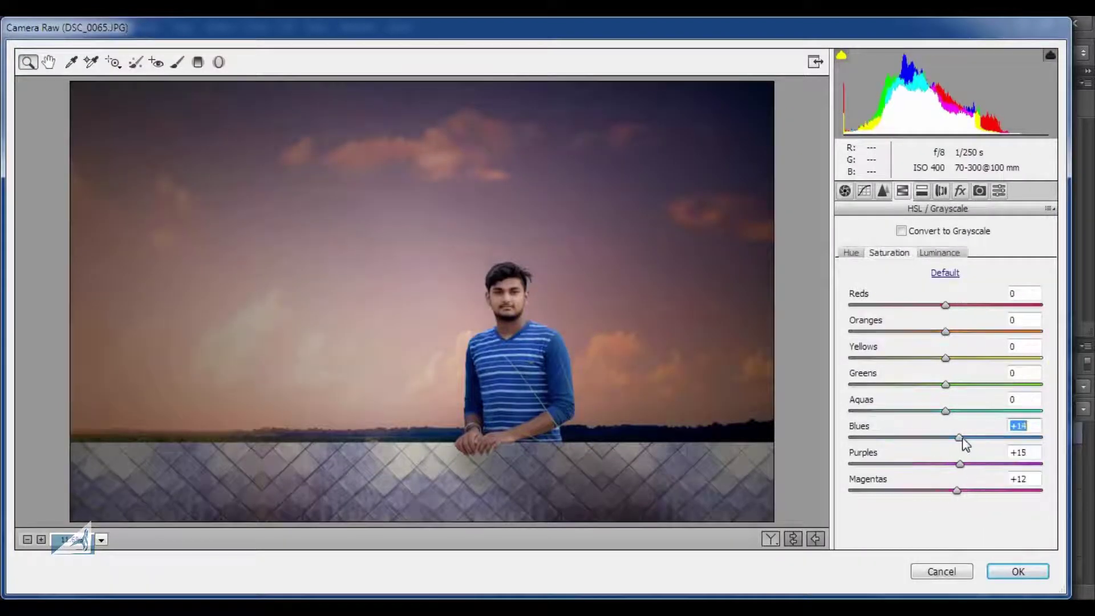
drag(945, 357, 960, 357)
click(850, 253)
mouse_move(945, 410)
mouse_down()
mouse_move(900, 410)
mouse_move(896, 437)
mouse_move(927, 437)
mouse_move(865, 463)
mouse_up()
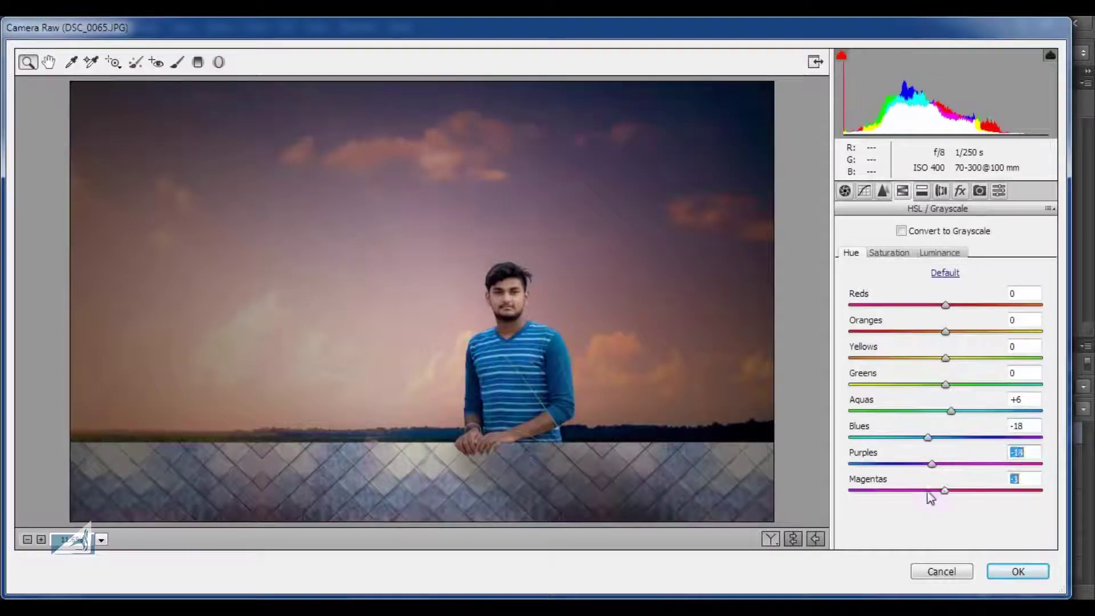
drag(945, 358, 944, 357)
drag(946, 384, 932, 385)
- Split-tone the highlights with saturation 26 and balance -21
click(921, 190)
mouse_move(848, 254)
mouse_down()
mouse_move(1001, 254)
mouse_move(885, 255)
mouse_move(899, 281)
mouse_up()
drag(945, 325, 925, 325)
drag(885, 254, 883, 254)
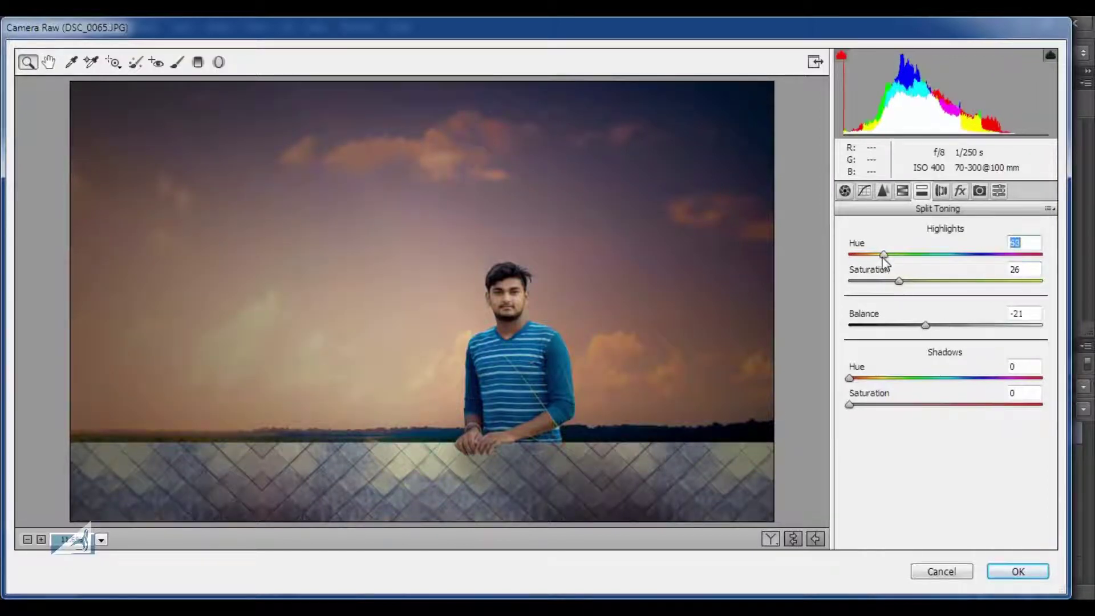
- Add a radial filter over the sky with -1.20 exposure and higher saturation
click(218, 61)
mouse_move(190, 166)
mouse_down()
mouse_move(367, 186)
mouse_move(496, 244)
mouse_up()
drag(361, 108, 361, 75)
drag(733, 244, 814, 242)
drag(626, 228, 642, 196)
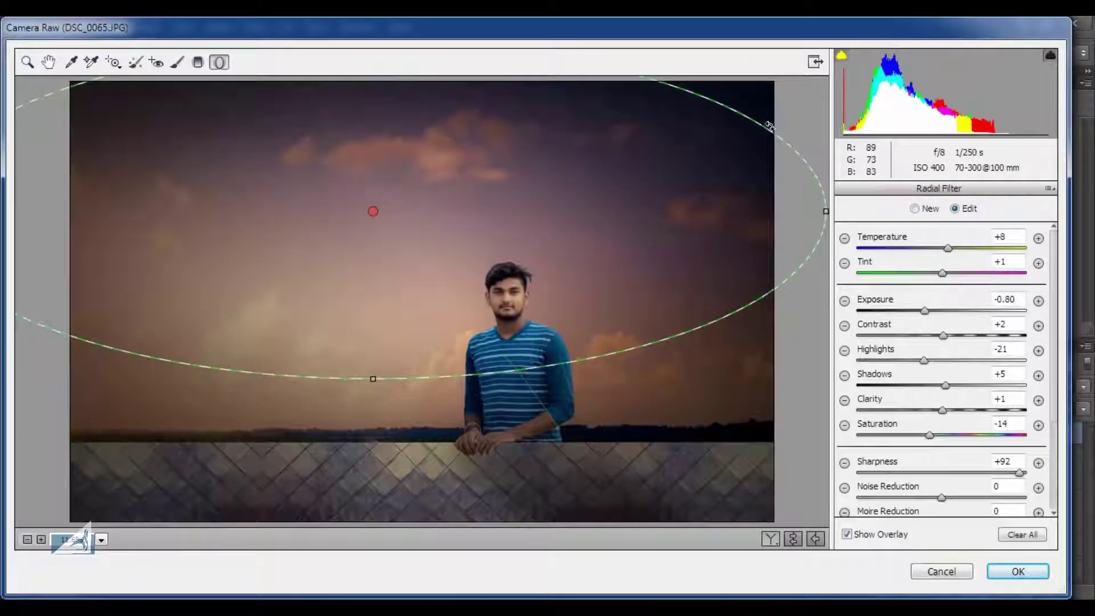
drag(924, 310, 916, 311)
drag(929, 435, 945, 435)
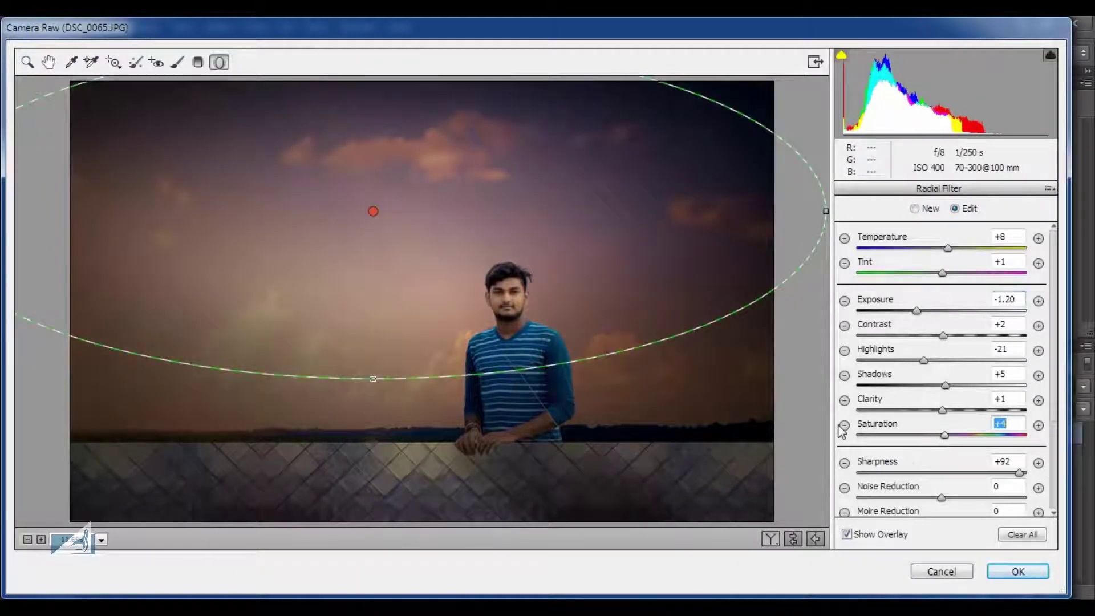
- Add luminance noise reduction of 23 in the Detail settings
key(z)
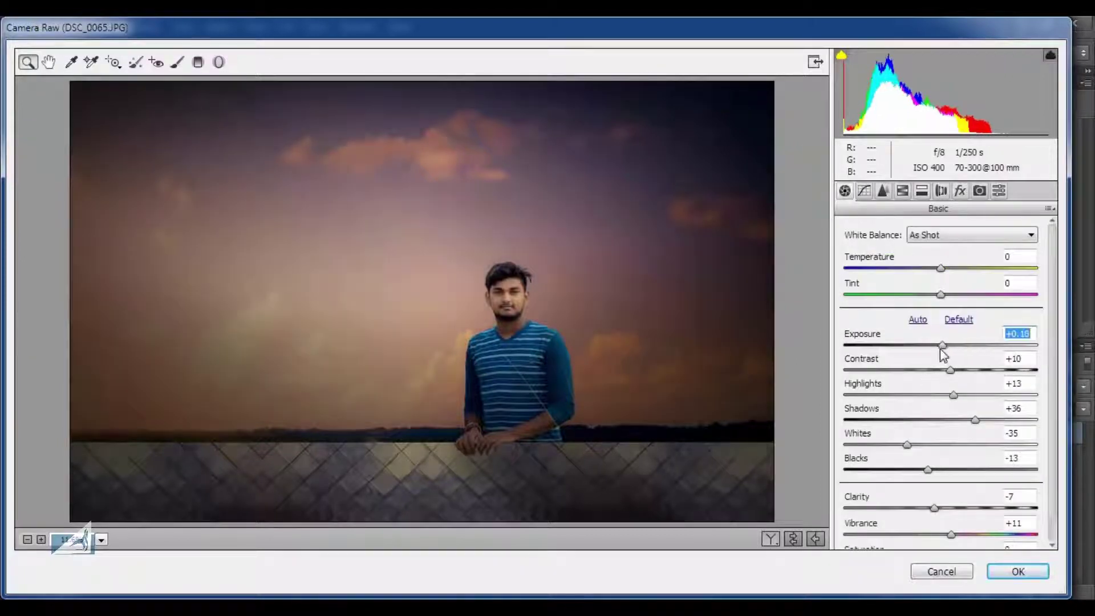
click(882, 192)
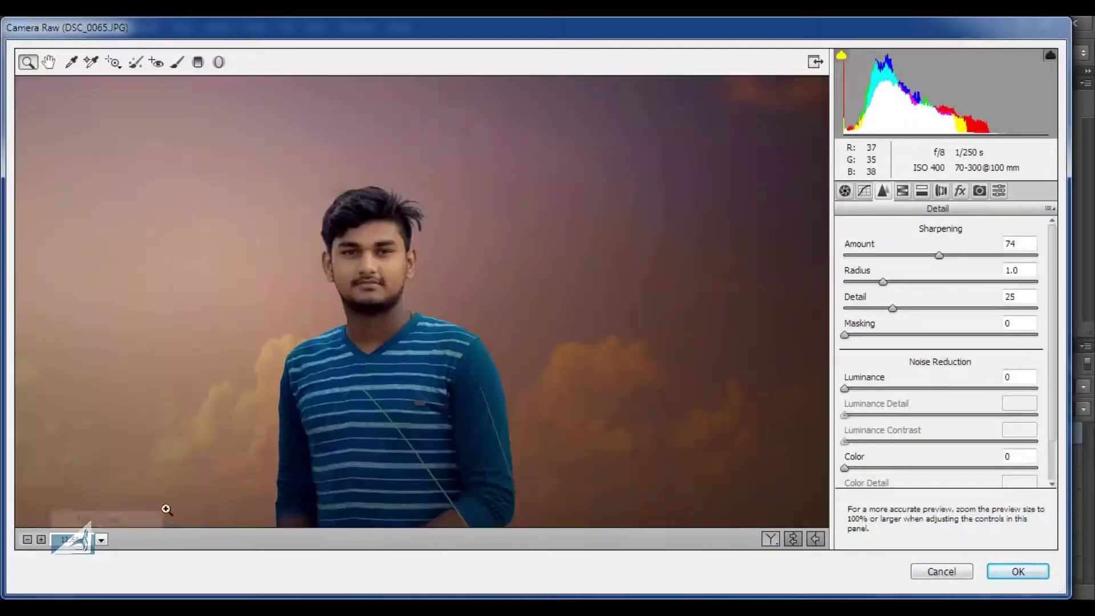
drag(845, 388, 889, 388)
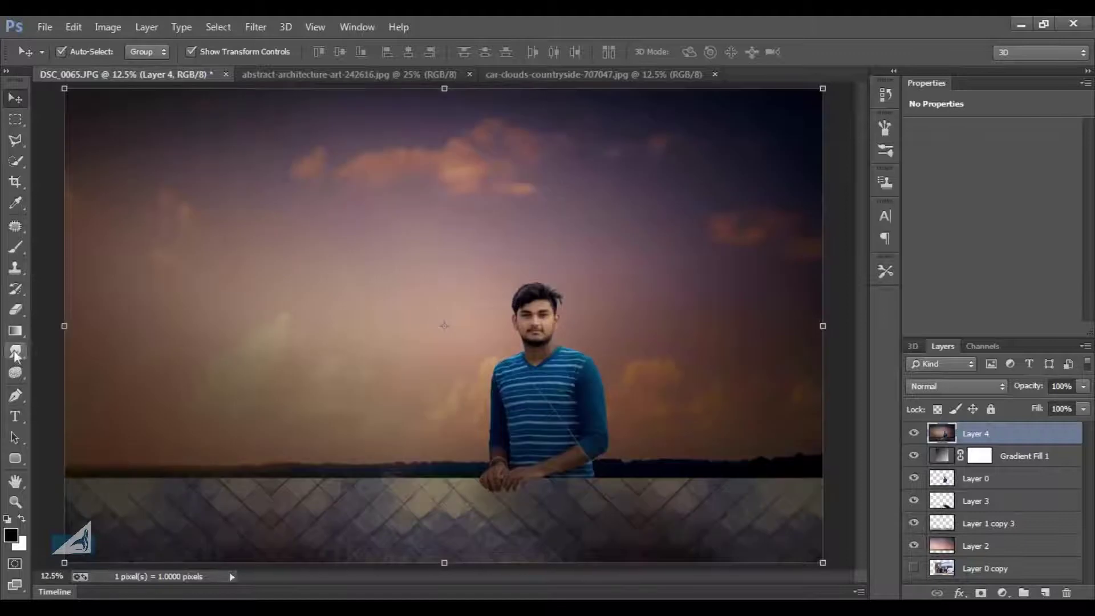
click(15, 352)
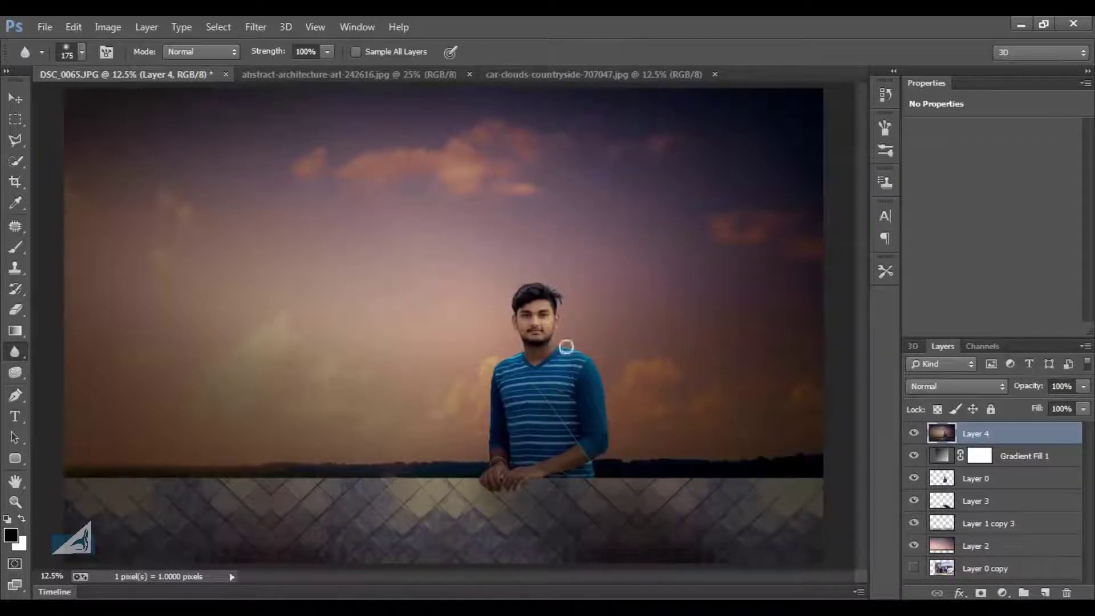
key(b)
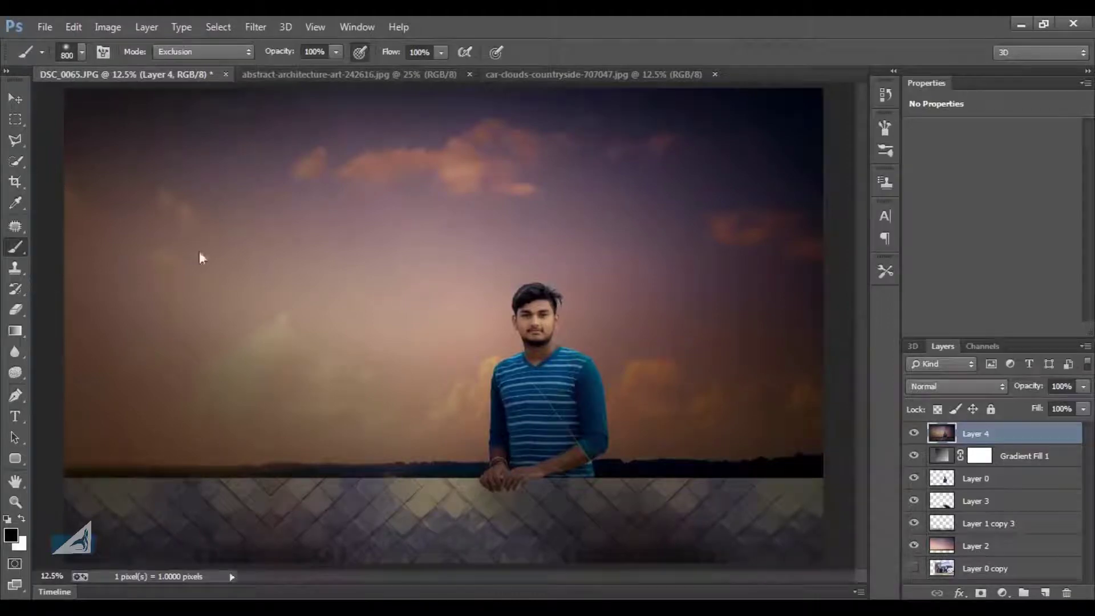
key(ctrl+o)
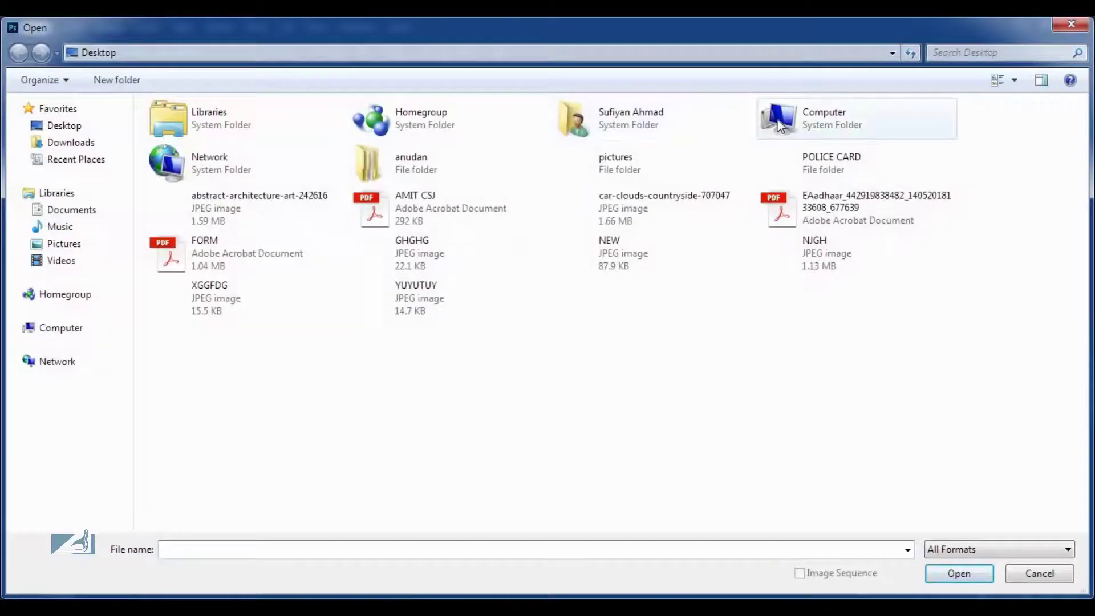
double_click(771, 127)
double_click(270, 163)
double_click(366, 153)
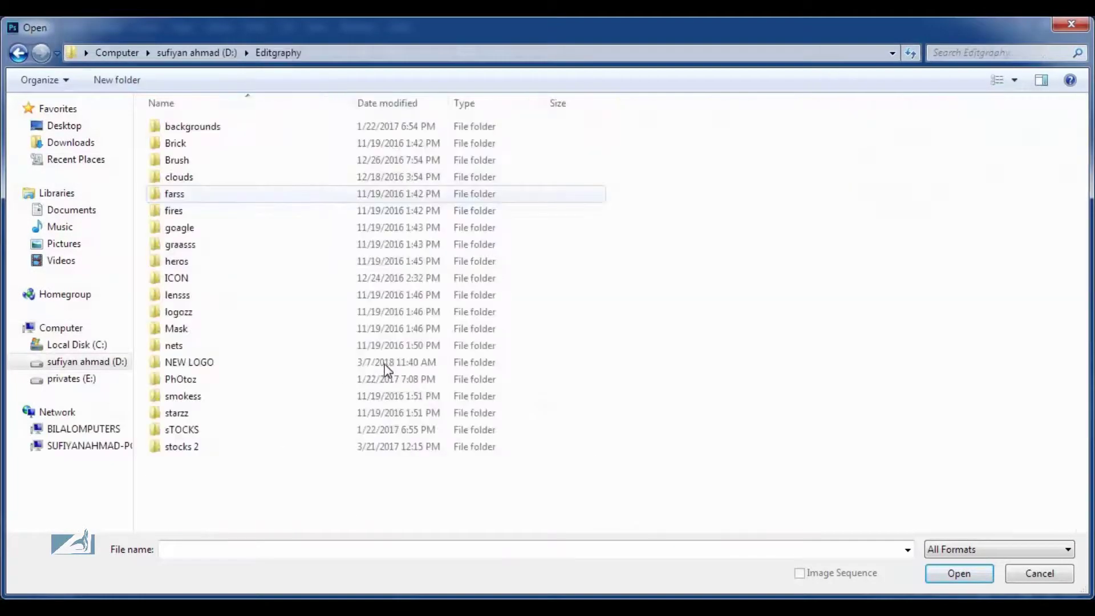
double_click(183, 445)
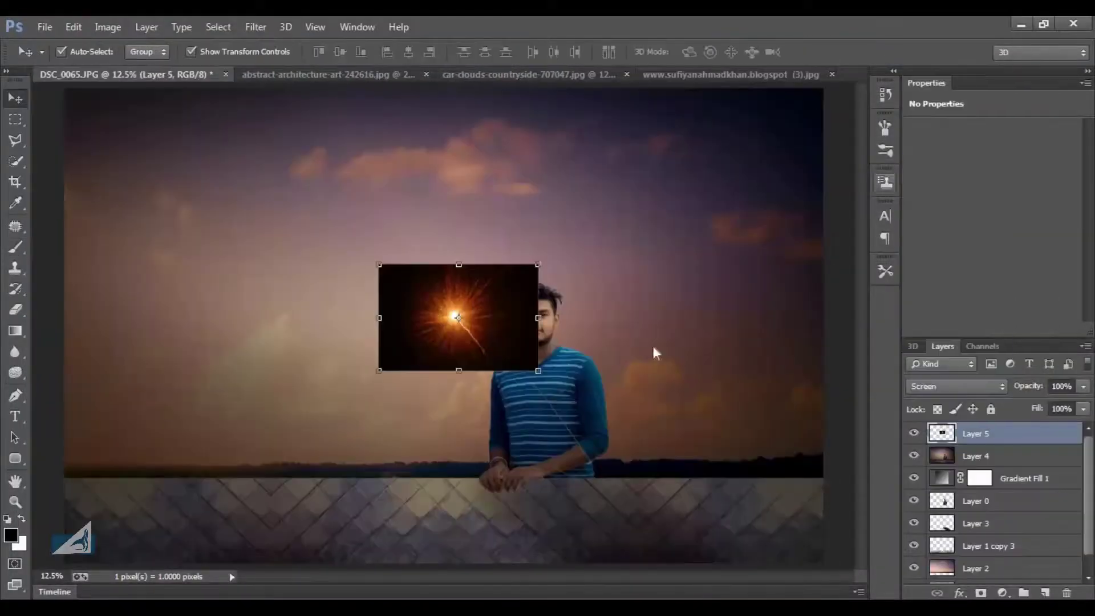
- Place the sparkle image as a layer, apply Box Blur, and move it upward
drag(653, 354, 533, 429)
key(Return)
click(256, 27)
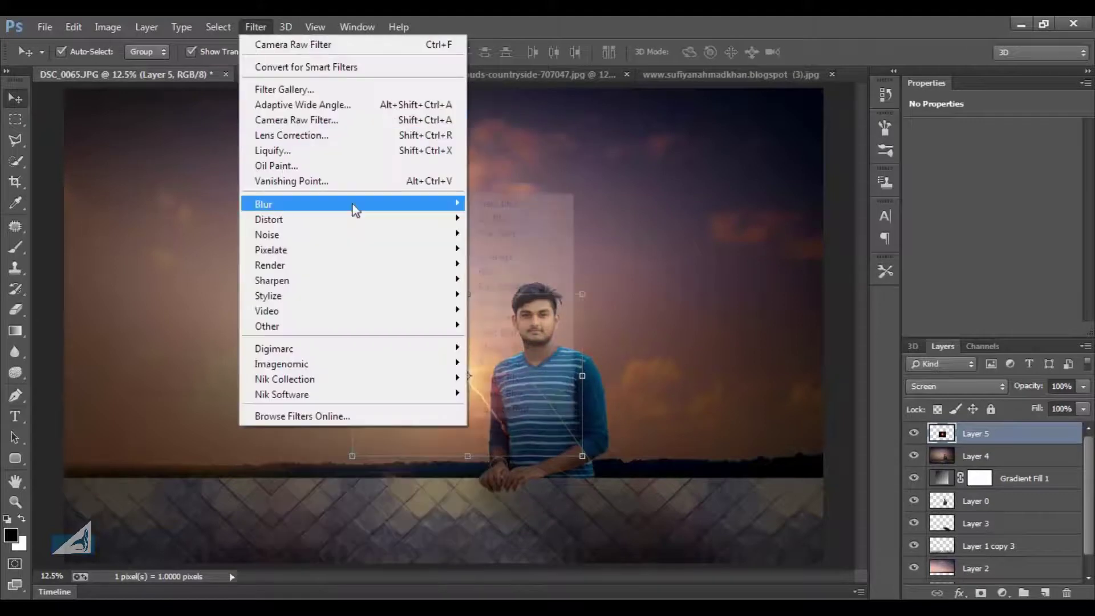
click(502, 302)
click(919, 196)
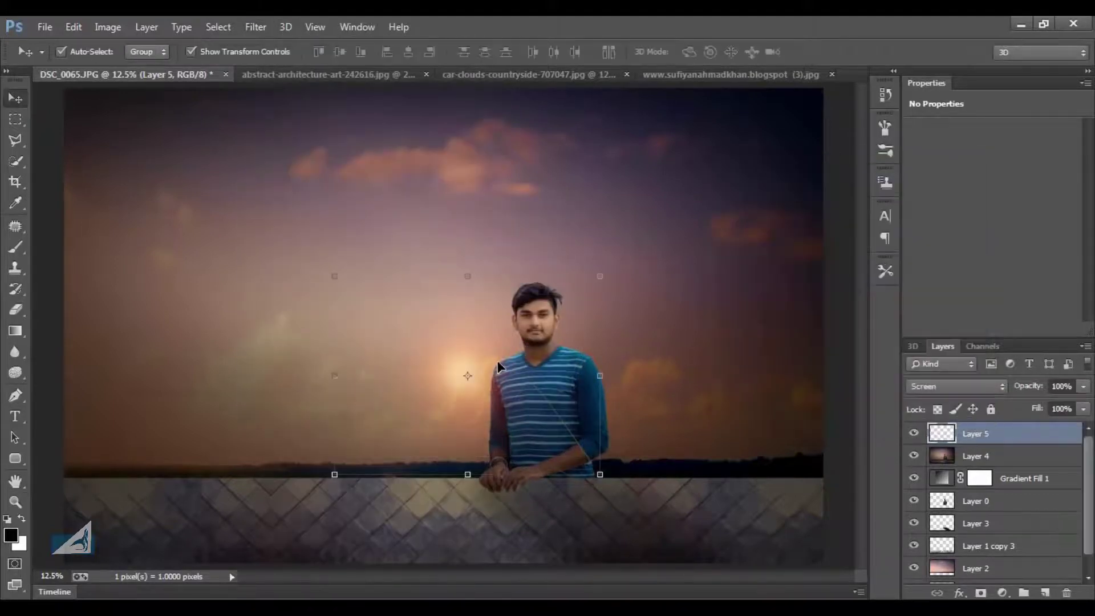
drag(497, 360, 530, 228)
- Enlarge the blurred sparkle layer to cover the whole canvas
key(ctrl+minus)
key(ctrl+t)
mouse_move(547, 376)
mouse_down()
mouse_move(524, 348)
mouse_move(594, 427)
mouse_up()
key(Return)
key(ctrl+plus)
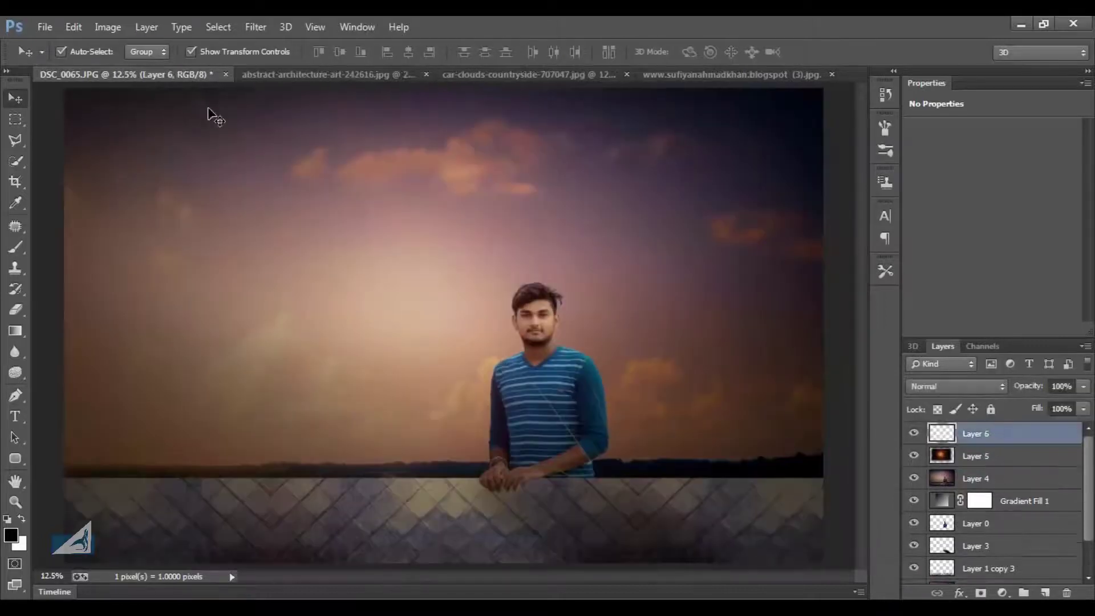
- Add a new empty layer above the sparkle layer
click(107, 27)
click(182, 240)
key(Return)
- Apply Selective Color tweaks to the Yellows black amount, Magentas and Blues
click(108, 27)
click(329, 308)
drag(867, 225, 883, 228)
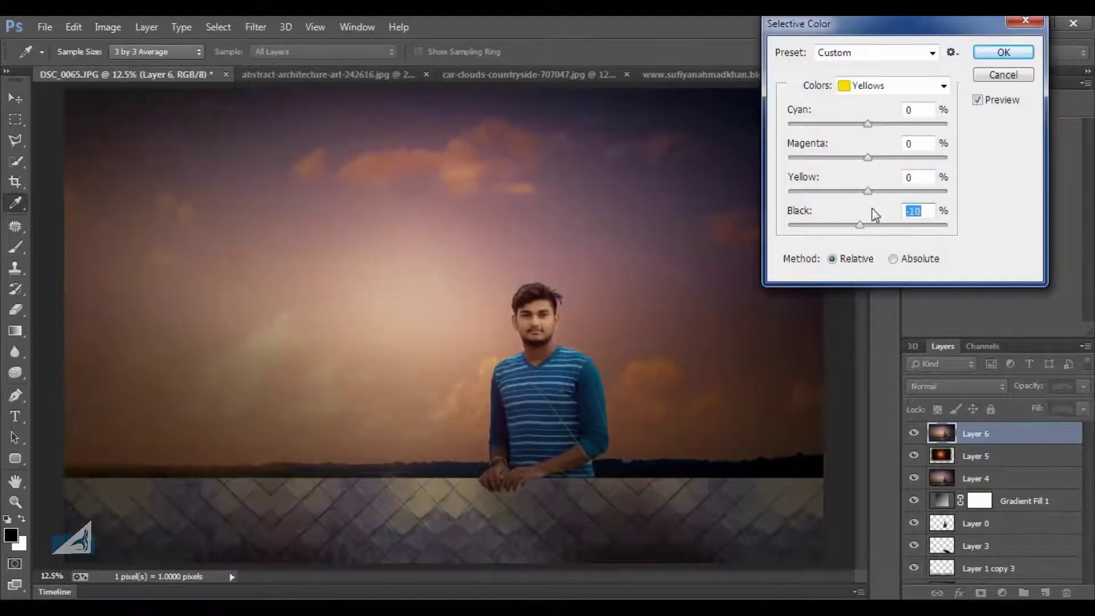
click(944, 85)
click(883, 224)
click(943, 86)
click(881, 196)
key(Up)
click(872, 85)
click(872, 129)
key(Return)
- Stamp the visible composite into Layer 6 and duplicate it
key(v)
key(ctrl+shift+alt+e)
key(ctrl+j)
click(255, 27)
- Apply a High Pass filter with a 9.0 pixel radius to Layer 6 copy
click(633, 332)
mouse_move(469, 371)
mouse_down()
mouse_move(500, 370)
mouse_move(488, 372)
mouse_up()
click(632, 160)
- Set the high-pass layer's blend mode to Soft Light
key(v)
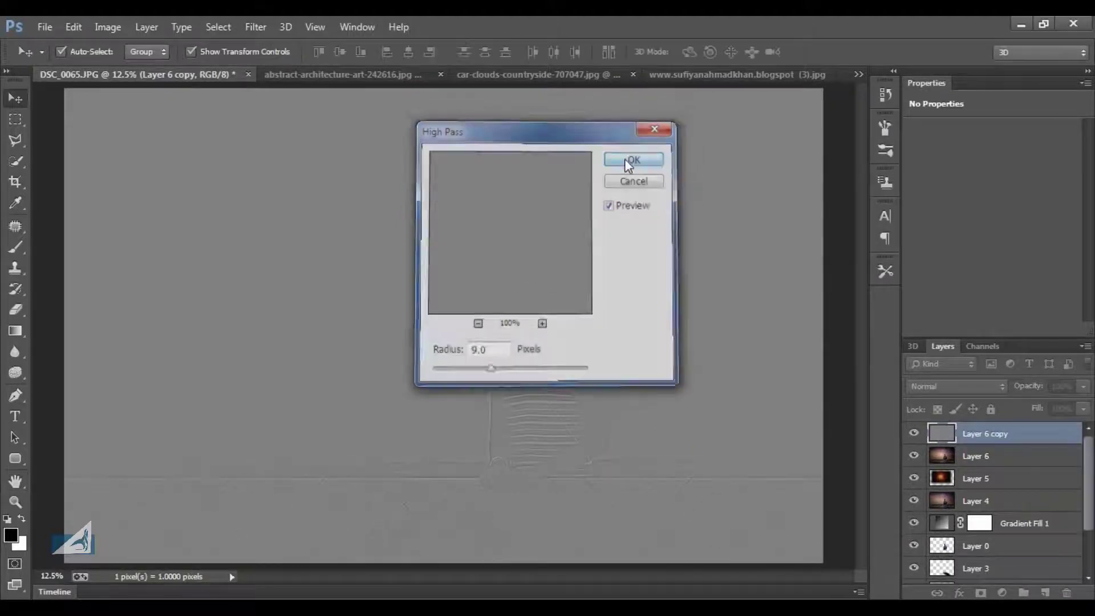
click(956, 386)
click(935, 236)
scroll(606, 393, down, 1)
scroll(606, 394, up, 1)
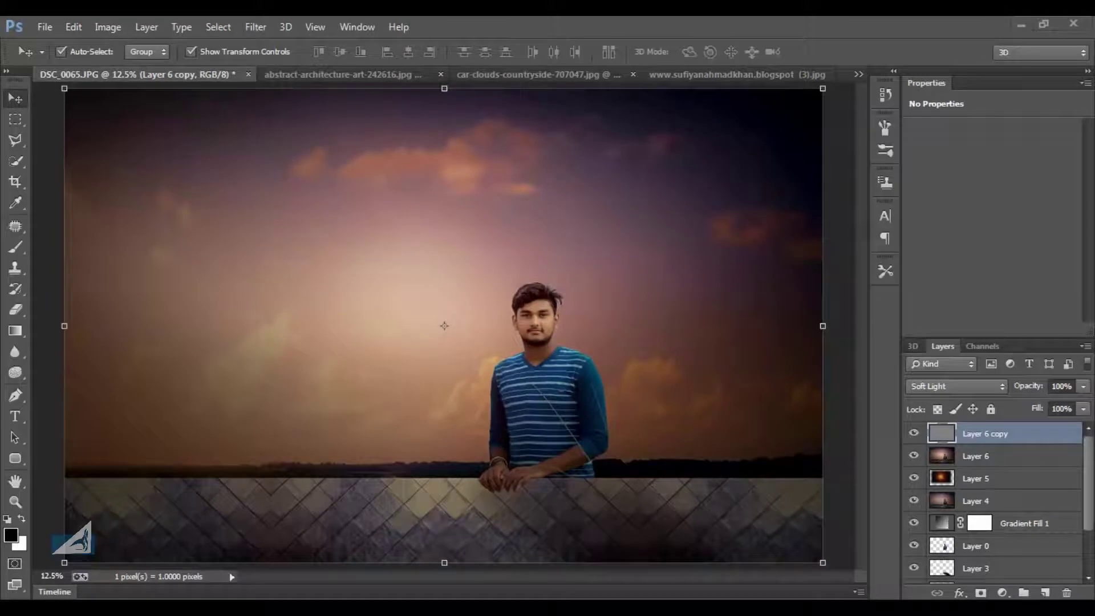